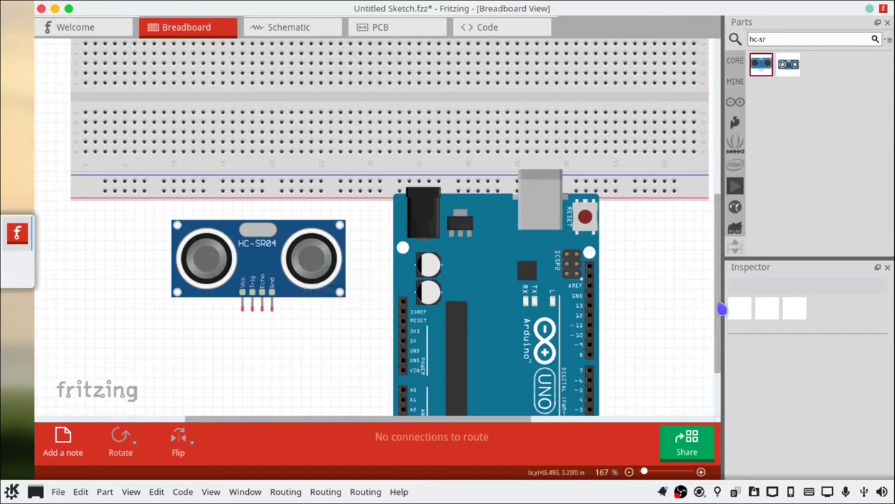
Place the HC-SR04 sensor on the breadboard with its four pins plugged into the rows above the centre gap
scroll(722, 305, "up", 1)
left_click_drag(269, 301, 398, 163)
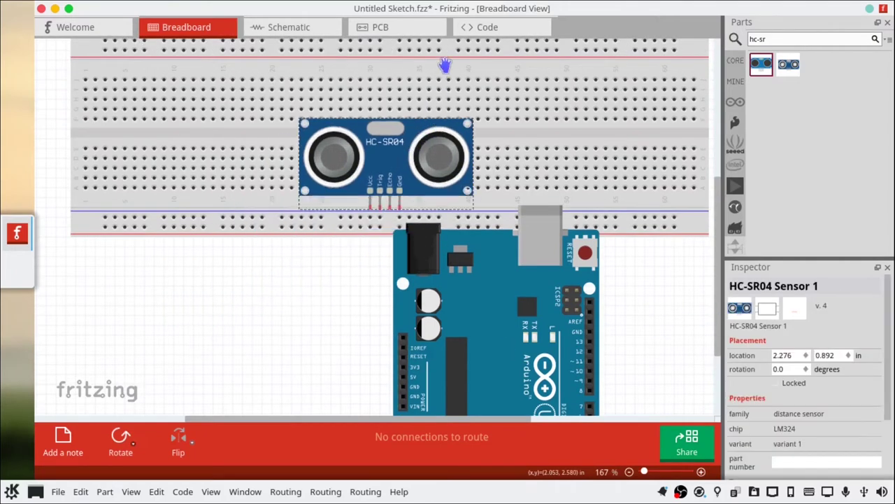
left_click_drag(448, 86, 491, 83)
left_click(647, 317)
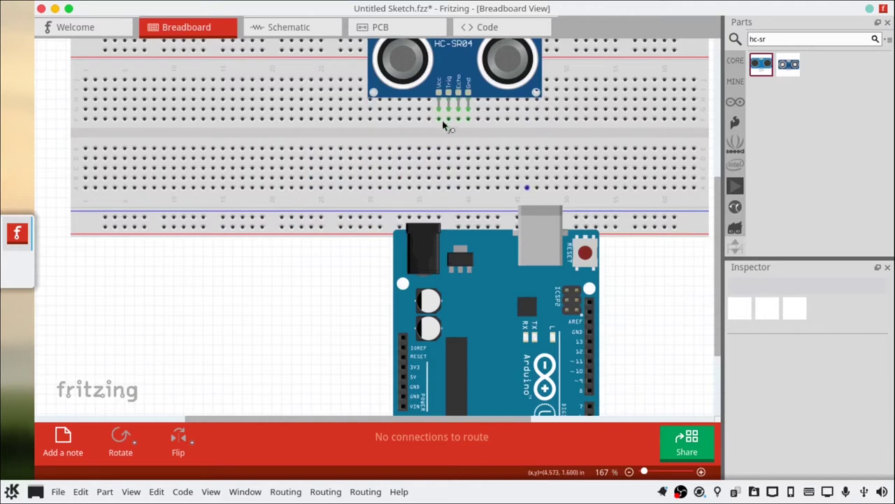
Wire the sensor's Vcc to the Arduino's 5V and its Gnd to the GND beside pin 13, curving both wires outward
left_click_drag(440, 124, 403, 378)
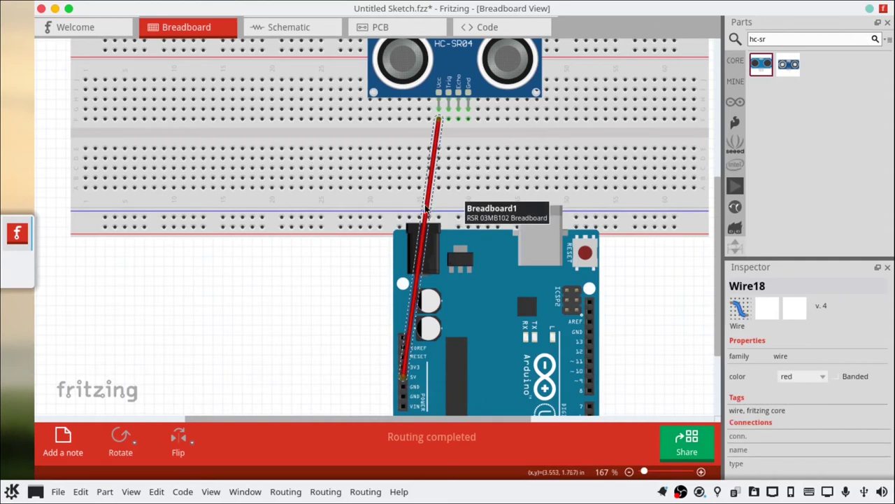
left_click_drag(426, 208, 357, 210, "ctrl")
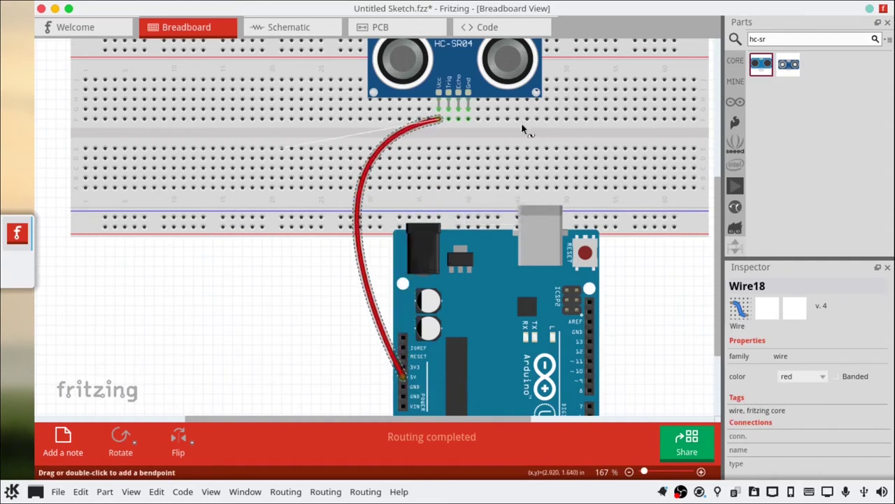
left_click_drag(468, 120, 590, 290)
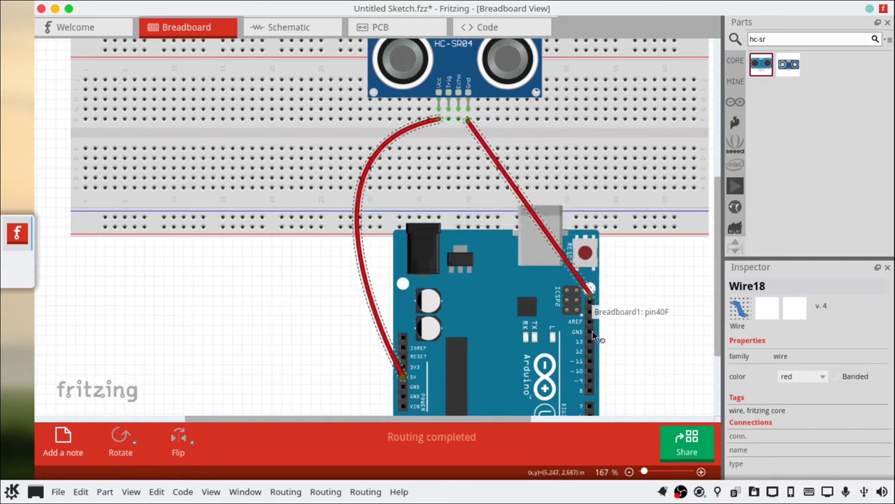
left_click_drag(595, 338, 589, 332)
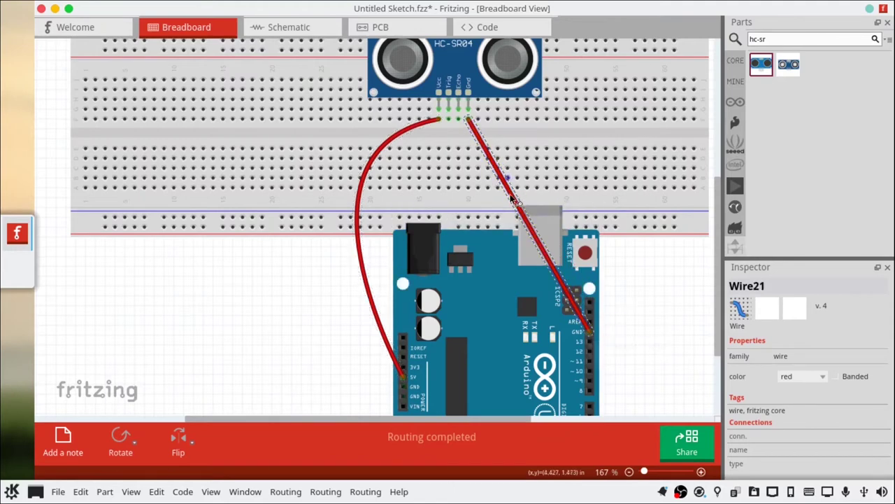
left_click_drag(513, 201, 646, 180, "ctrl")
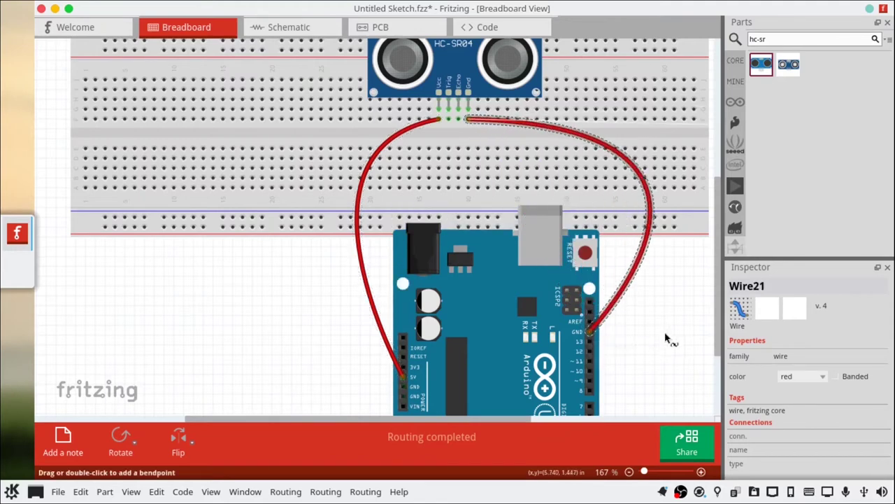
left_click(708, 233)
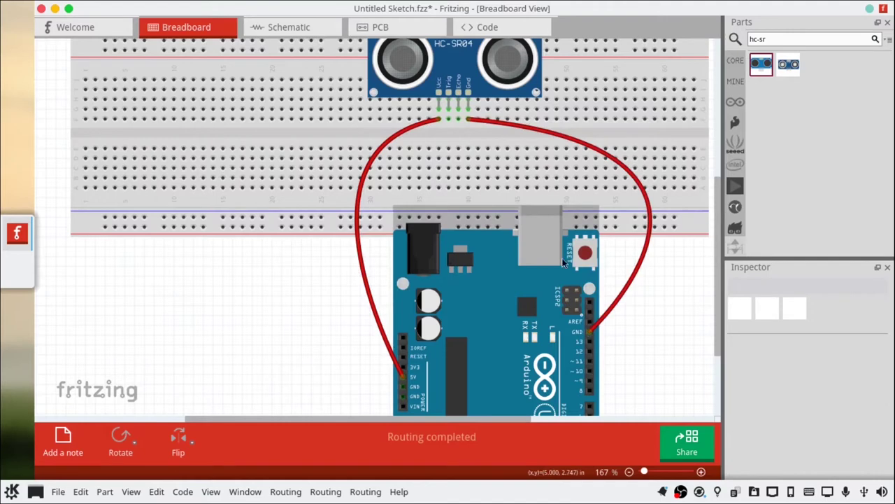
Move the Arduino up over the breadboard, and wire the sensor's Trig to digital pin 2 and Echo to pin 3
left_click_drag(563, 252, 550, 197)
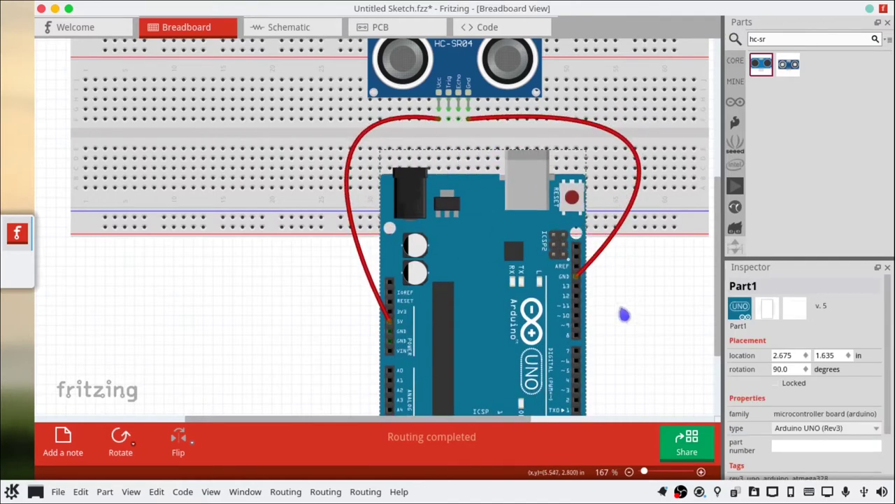
left_click_drag(441, 119, 584, 396)
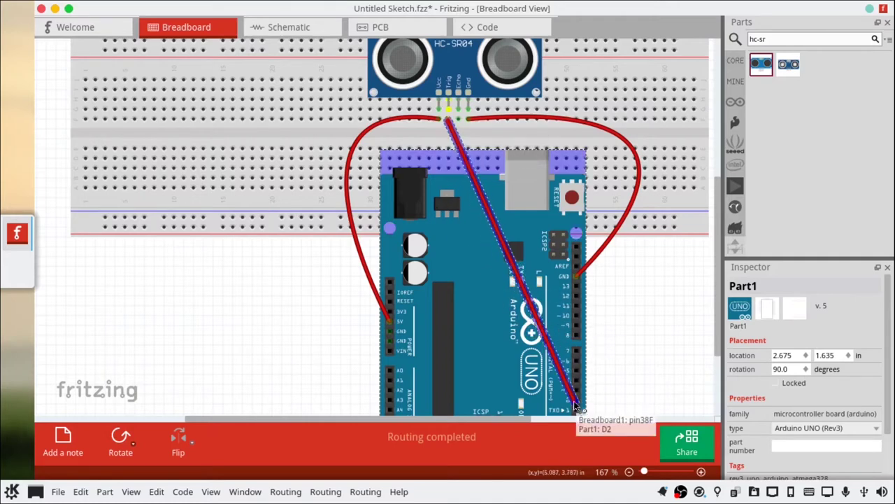
left_click(463, 124)
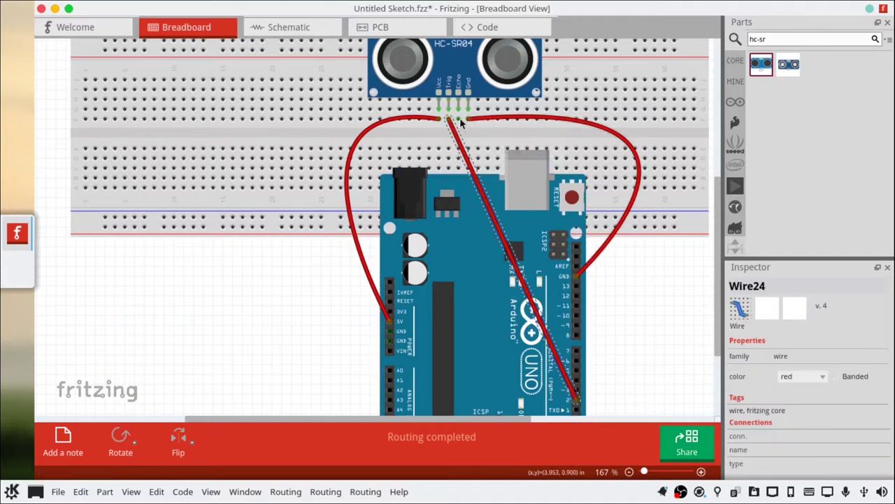
left_click_drag(459, 118, 582, 396)
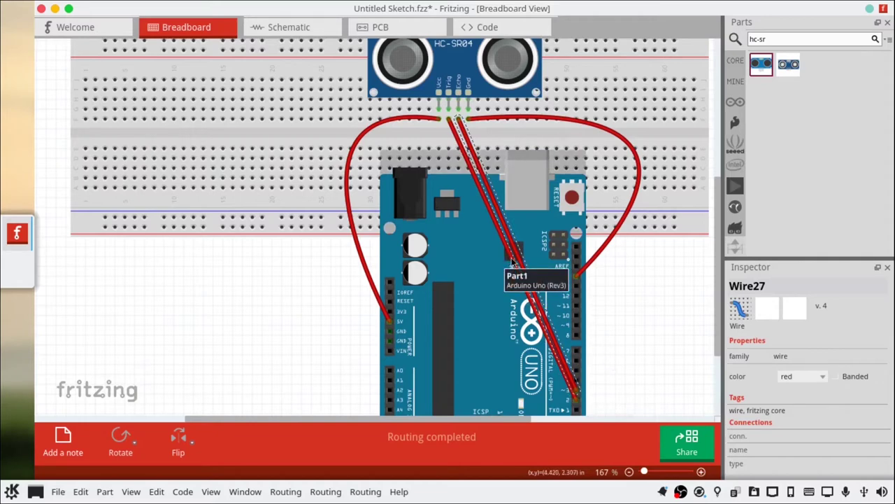
Curve the Trig and Echo wires so they run apart from each other across the Arduino
left_click_drag(513, 261, 462, 267)
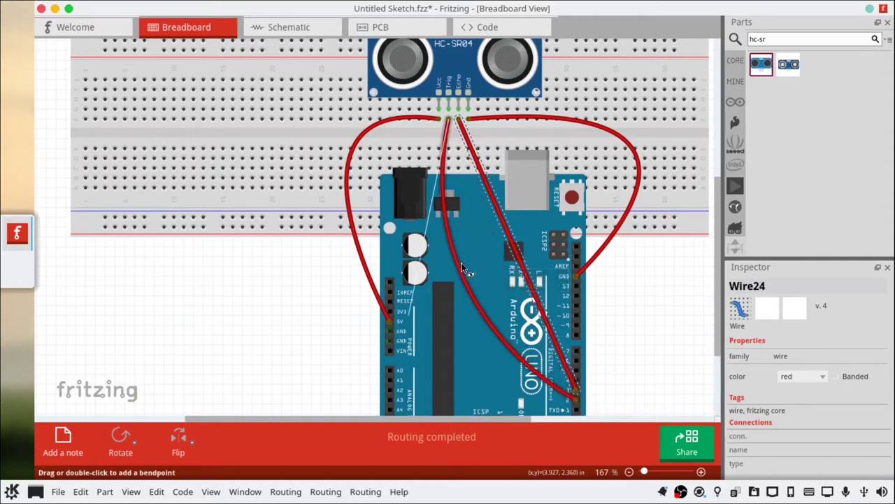
left_click(507, 249)
left_click_drag(508, 249, 500, 255)
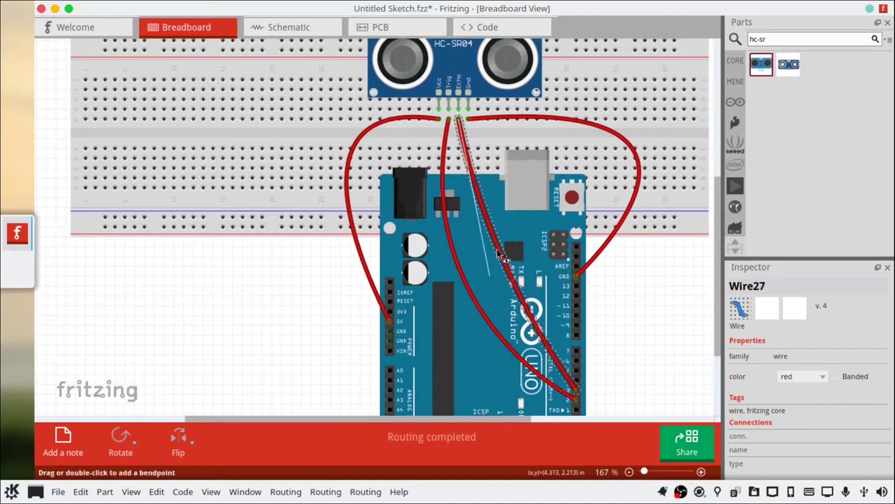
left_click(642, 343)
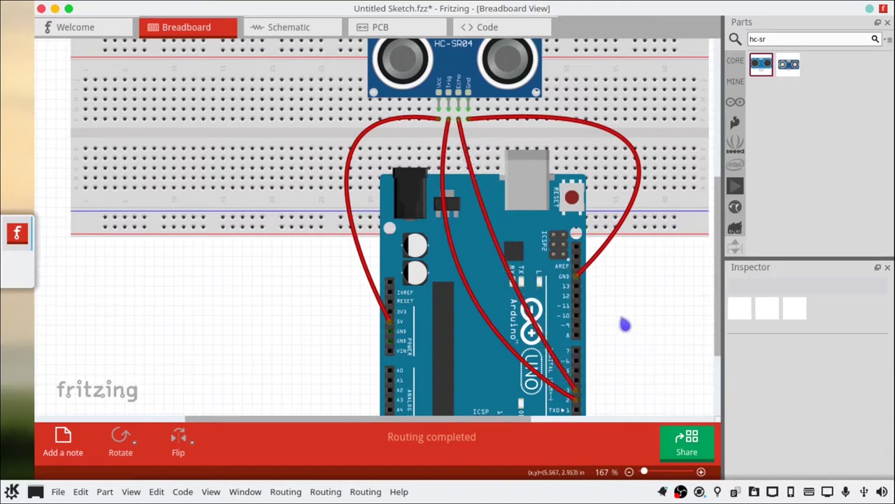
Set the colour of the sensor's Gnd wire to black
left_click(638, 202)
right_click(638, 202)
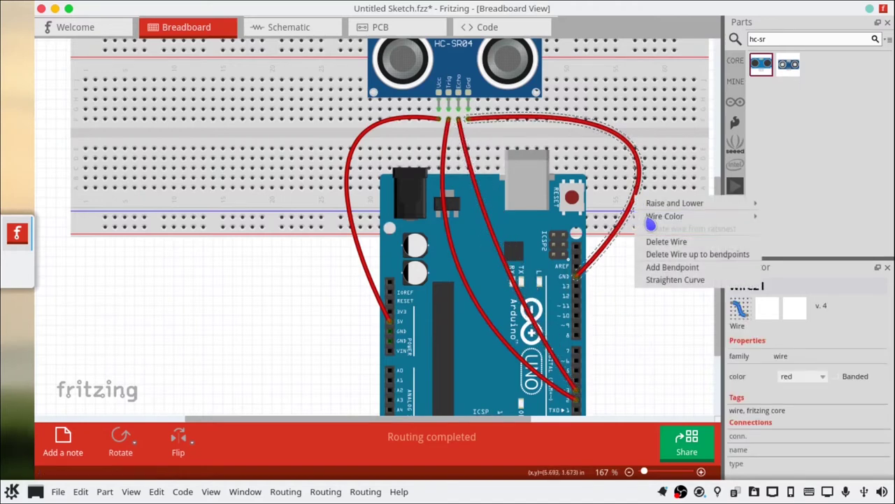
mouse_move(652, 218)
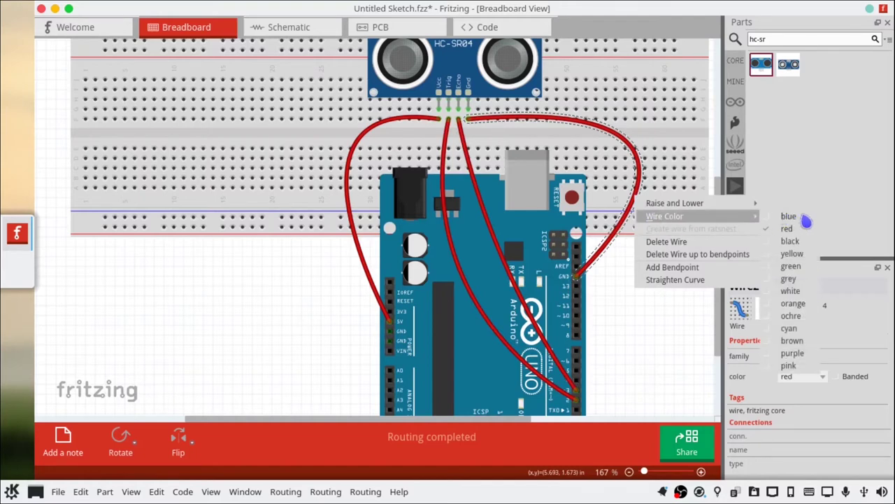
left_click(794, 241)
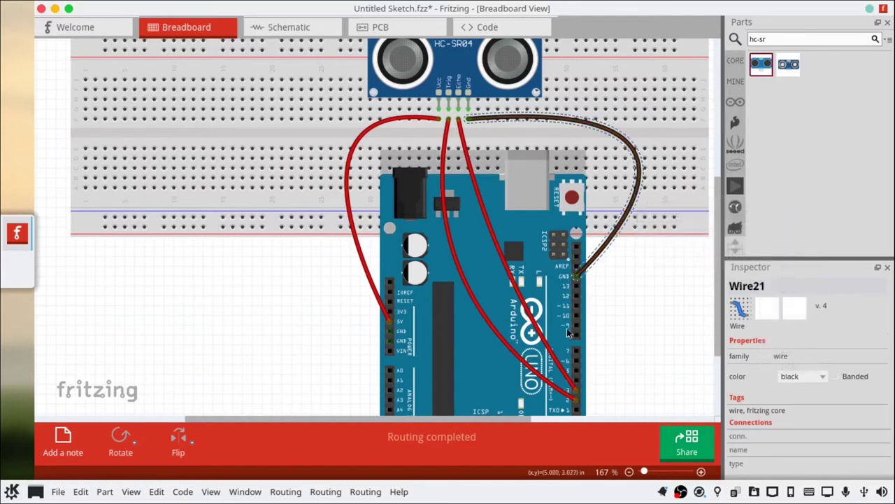
left_click(673, 295)
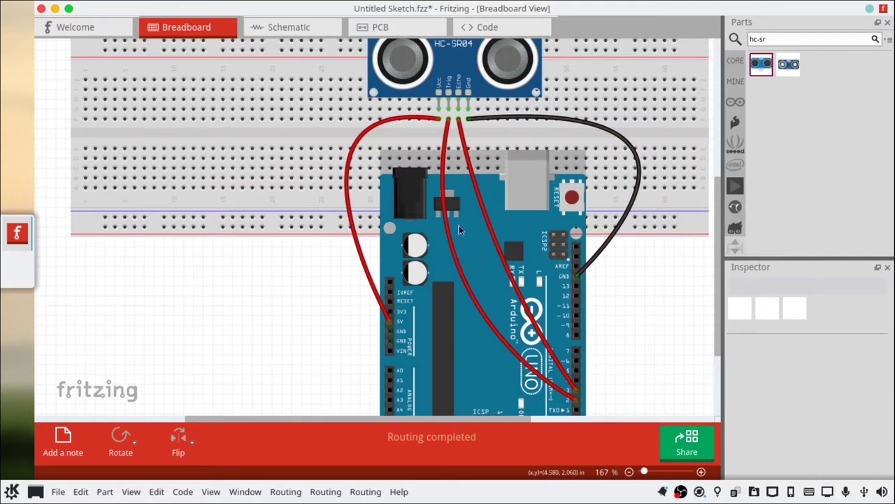
Set the colour of the sensor's Trig and Echo wires to blue
left_click(448, 238)
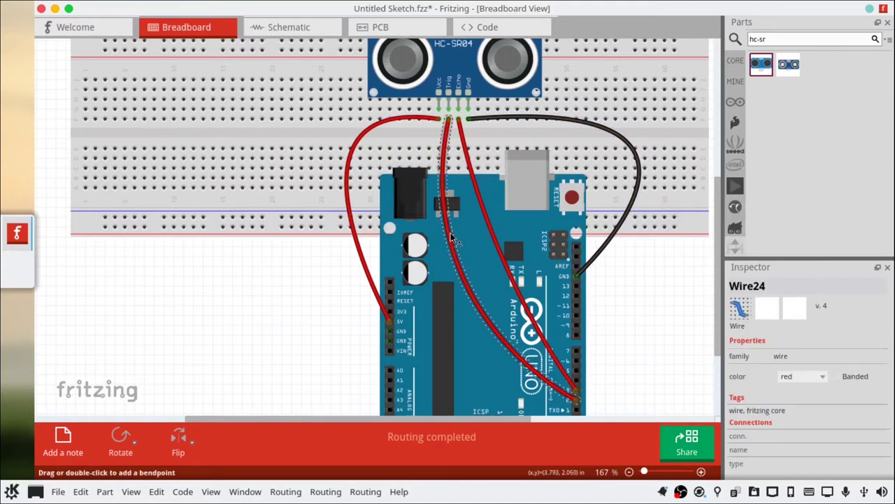
right_click(450, 235)
mouse_move(479, 259)
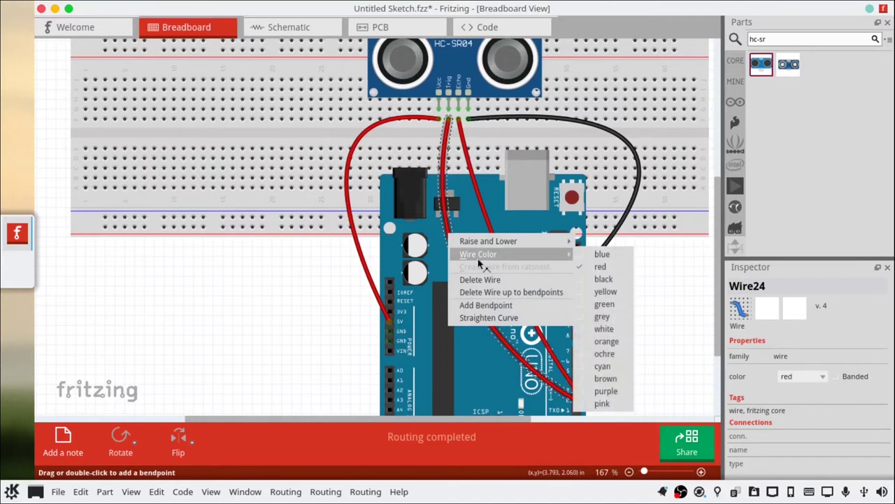
left_click(620, 255)
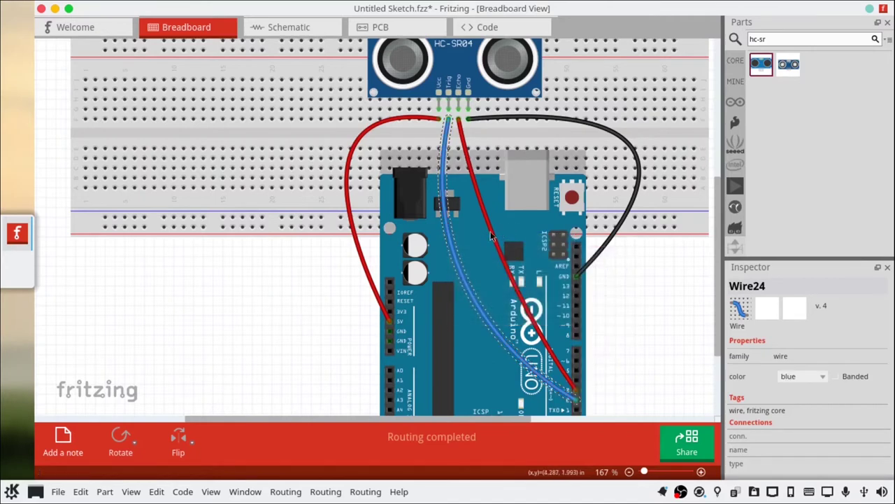
right_click(493, 240)
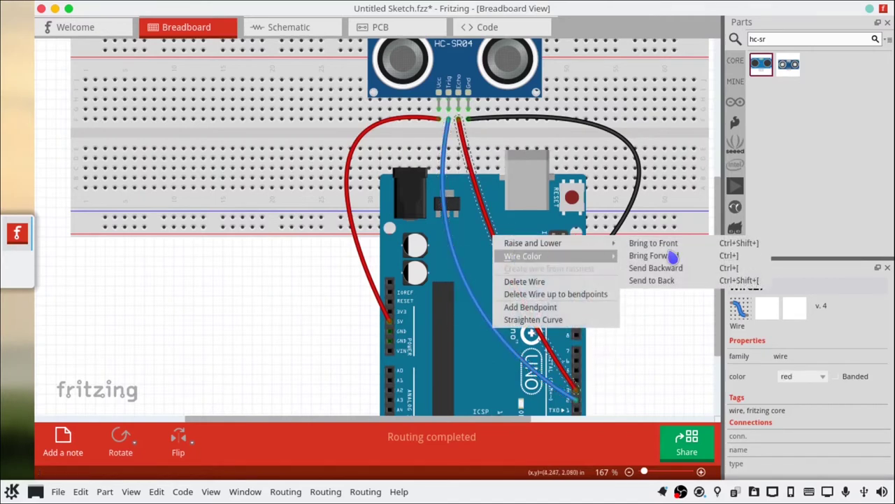
mouse_move(592, 256)
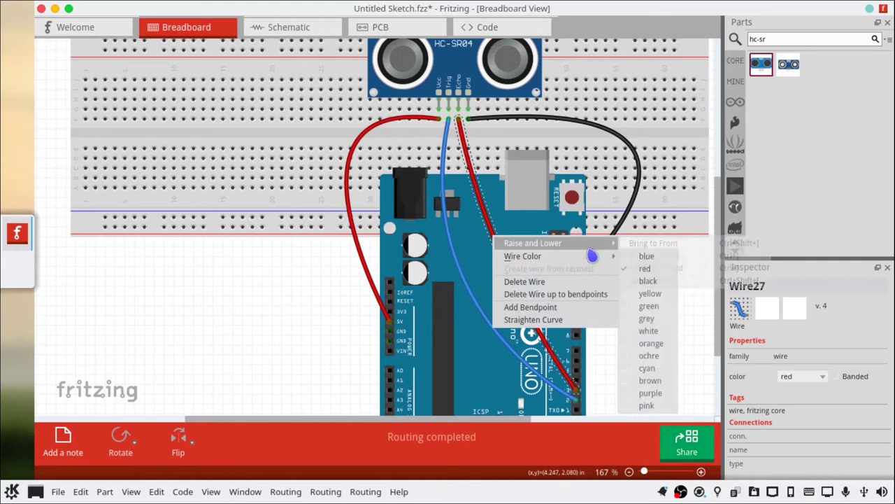
left_click(648, 259)
left_click(663, 288)
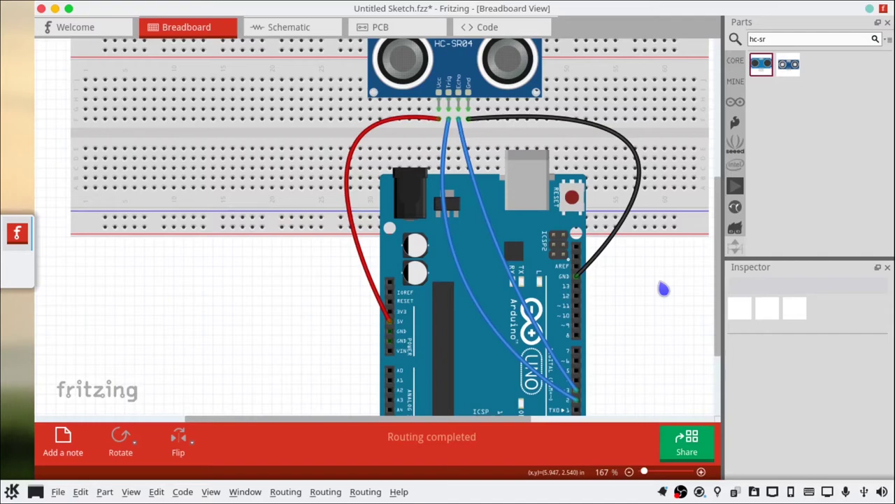
Switch to the hc-sr04 sketch in the Arduino IDE and insert two blank lines above setup()
key("ctrl+q")
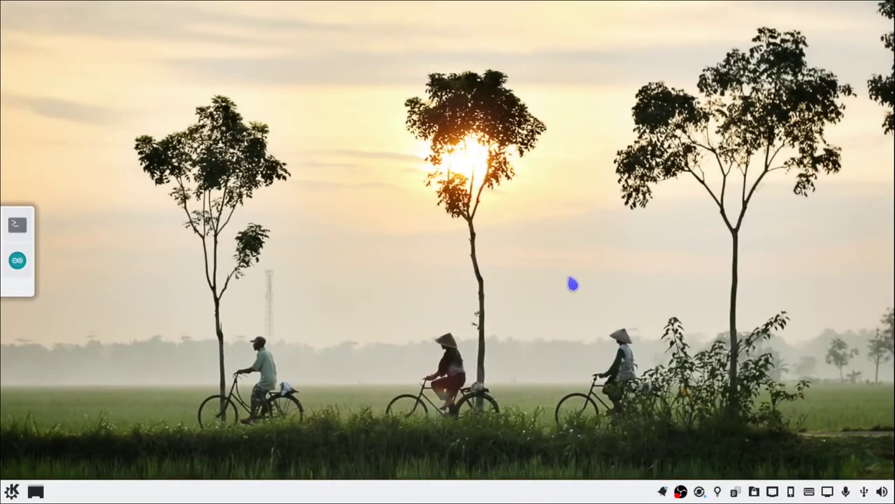
left_click(18, 280)
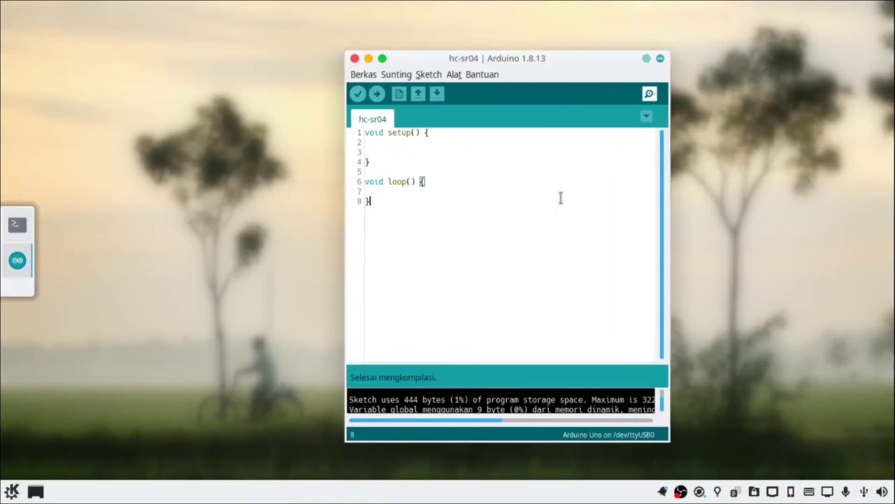
left_click(550, 144)
key("Home")
key("Return")
key("Return")
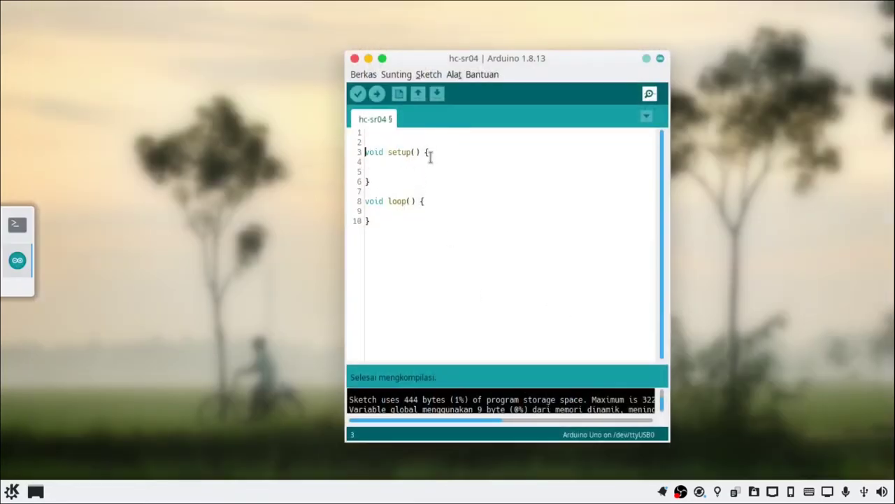
Define trigPin as 2 and echoPin as 3 with #define lines at the start of the sketch
key("Up")
key("Up")
type("#define trigPin 2")
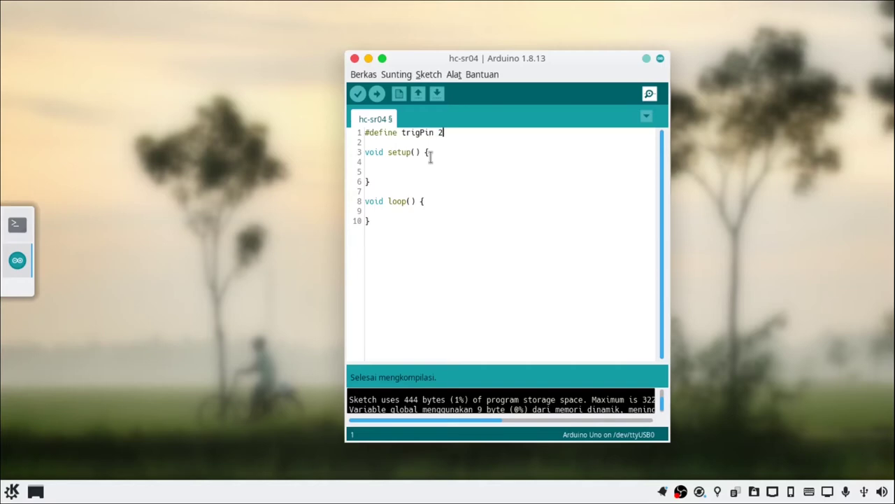
key("Return")
type("#")
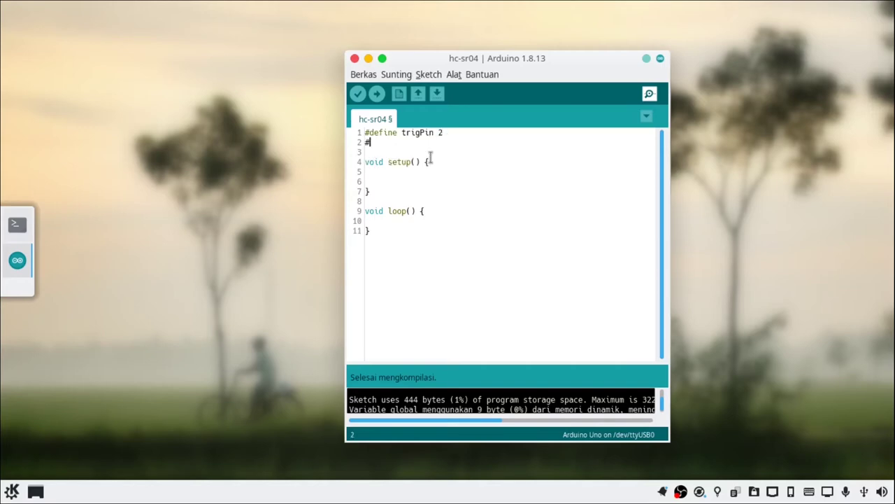
type("define echoPin 3")
Declare the variables "long durasi;" and "int jarak;" below the pin definitions, separated by a blank line
key("Return")
key("Return")
type("long ")
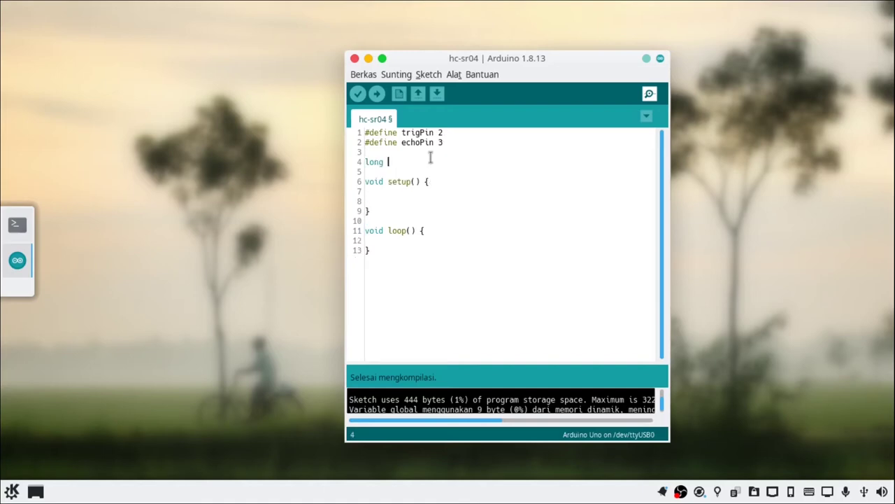
type("durasi;")
key("Return")
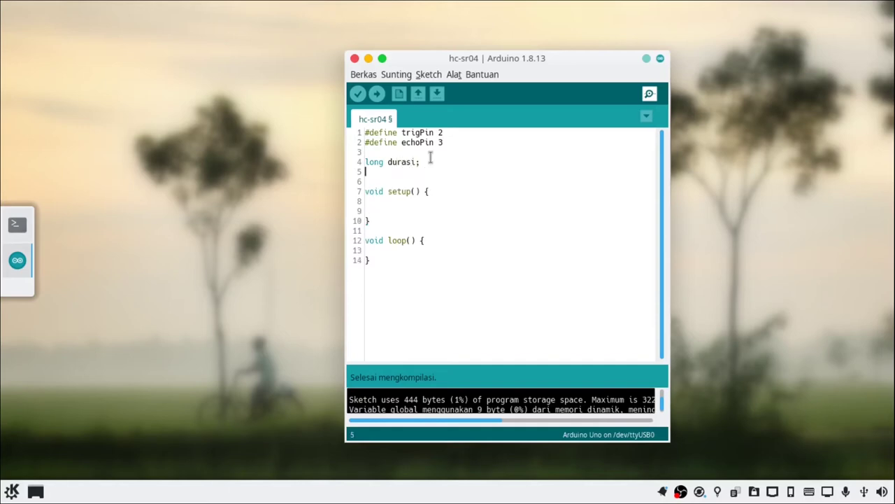
type("int jarak;")
Add "pinMode(trigPin, OUTPUT);" as the first statement in setup()
key("Down")
key("Down")
key("Down")
type("pinMode")
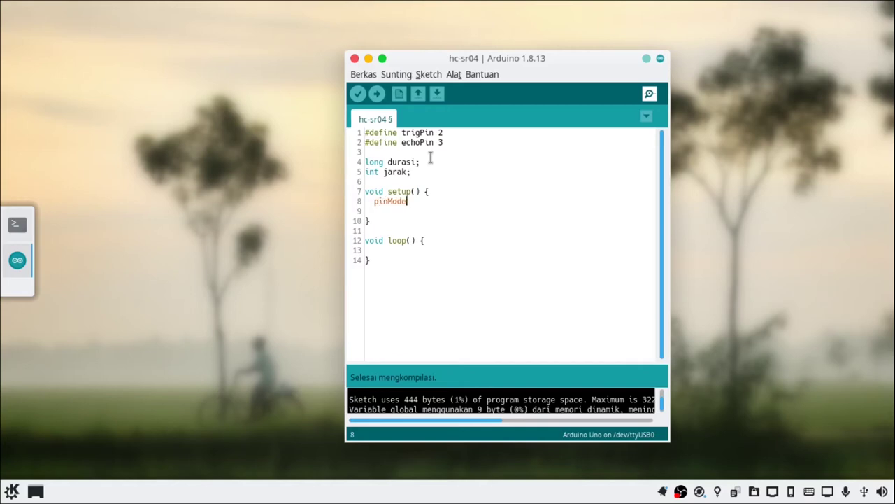
type("(trigPin, OY")
key("BackSpace")
type("UTPUT);")
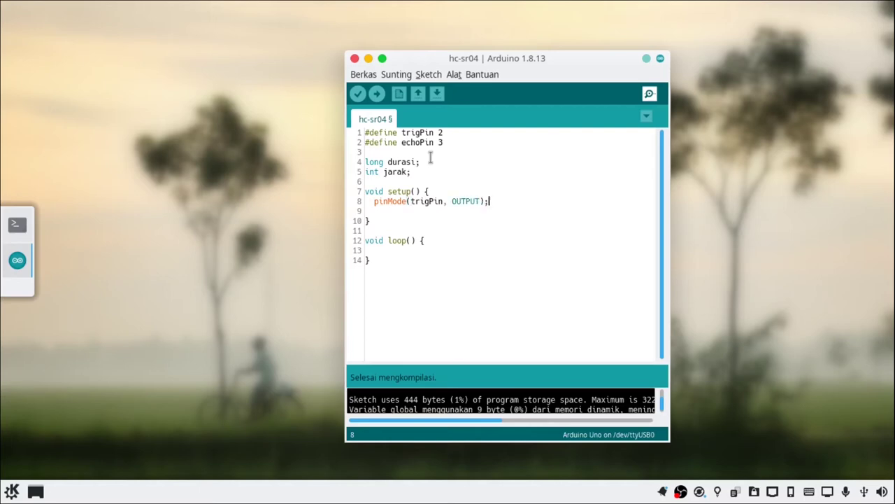
Add "pinMode(trigPin, INPUT);" as the second statement in setup()
key("Return")
type("pinMop")
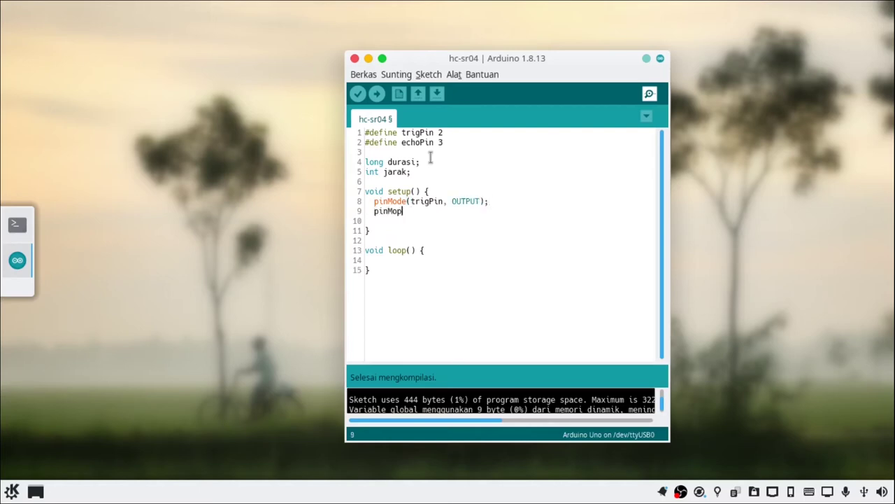
key("BackSpace")
type("de(trigPin")
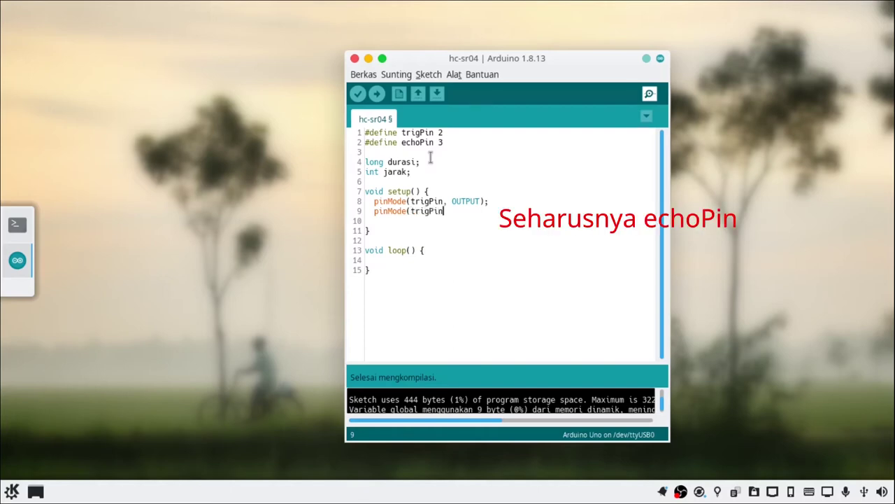
type(", INPUT);")
Add "Serial.begin(9600);" to setup() after a blank line below the pin modes
key("Return")
key("Return")
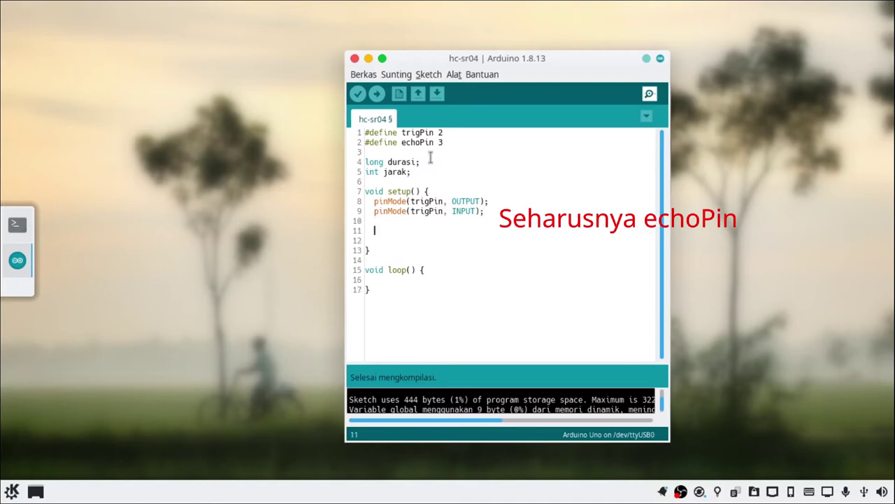
type("Serial./")
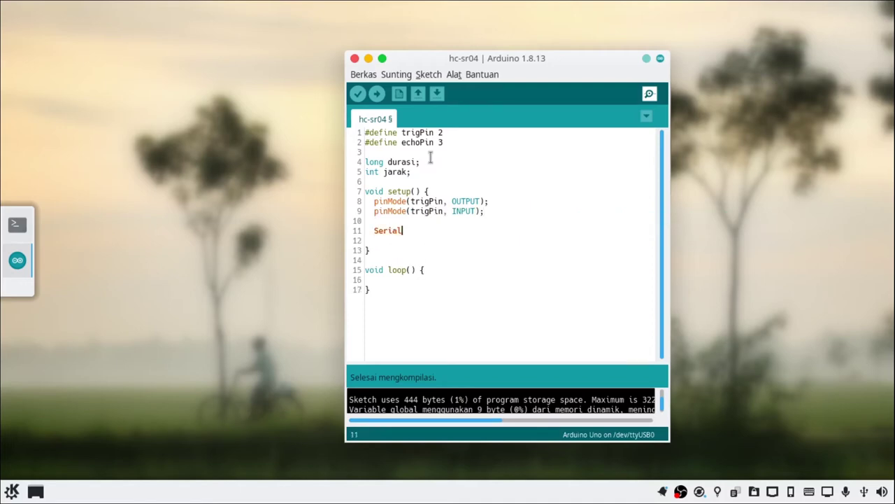
key("BackSpace")
type("begin(9600);")
Start the first statement inside loop() with "digit"
key("Down")
key("Down")
key("Down")
key("Down")
key("Down")
type("digi")
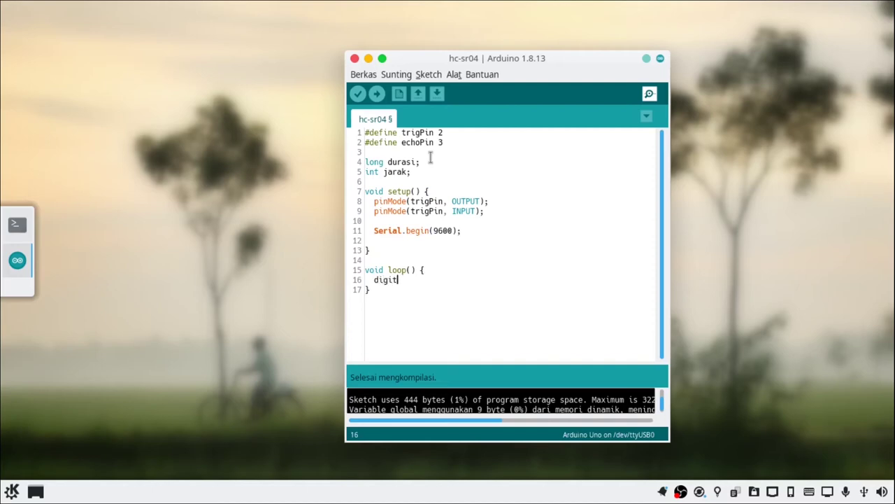